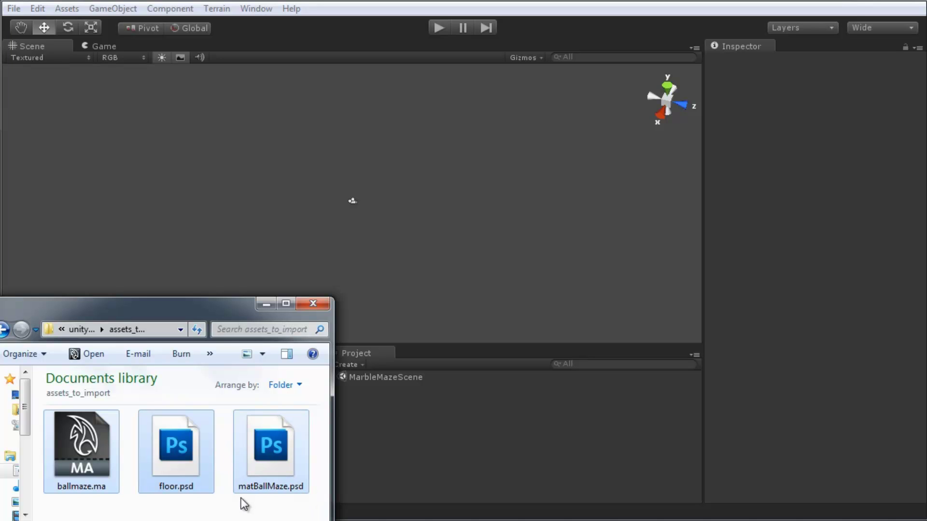
Import ballmaze.ma, floor.psd and matBallMaze.psd from the assets_to_import folder into the Unity project.
click(226, 465)
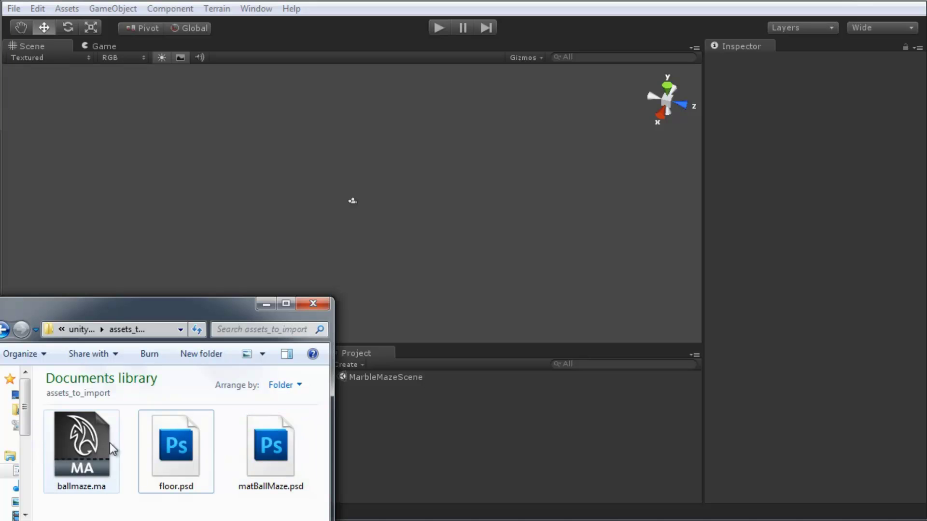
drag(314, 509, 445, 413)
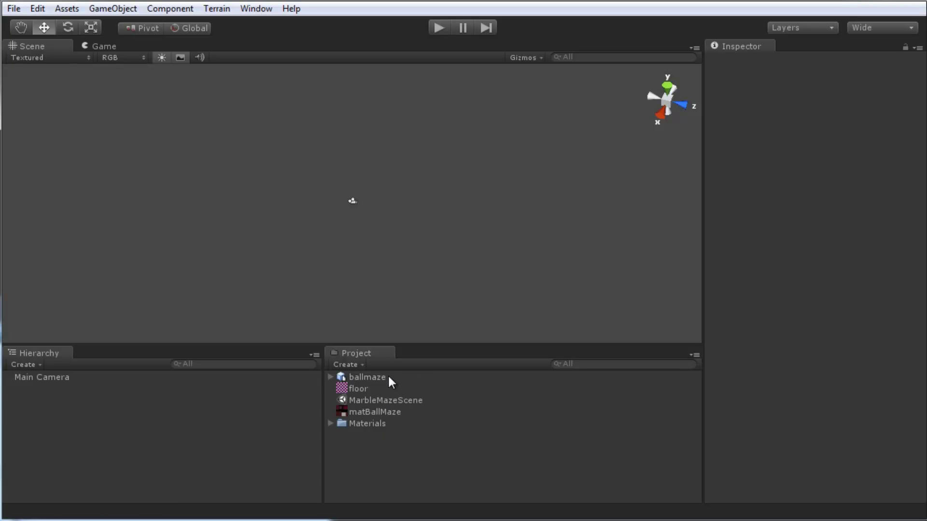
Examine the imported ballmaze model, the floor and matBallMaze textures, and the outUV material in the Materials folder.
click(366, 378)
drag(888, 436, 826, 415)
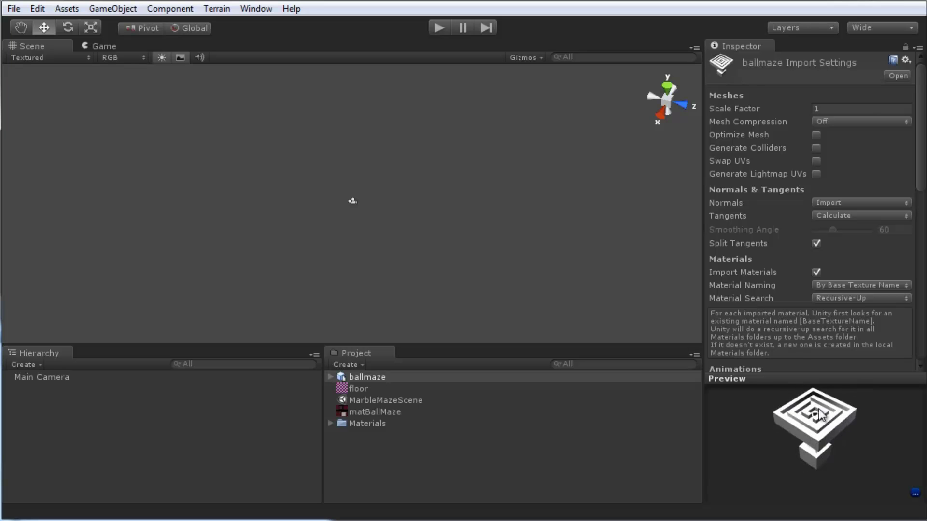
click(357, 388)
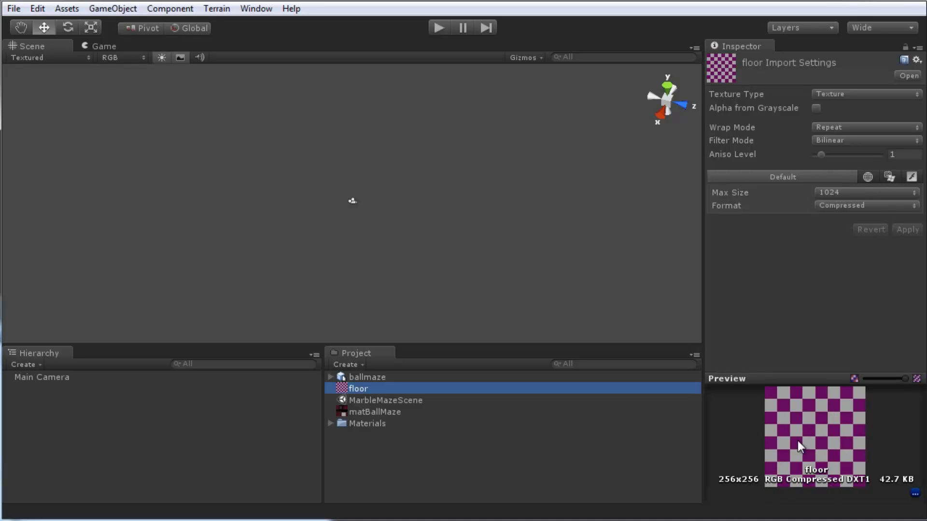
click(359, 412)
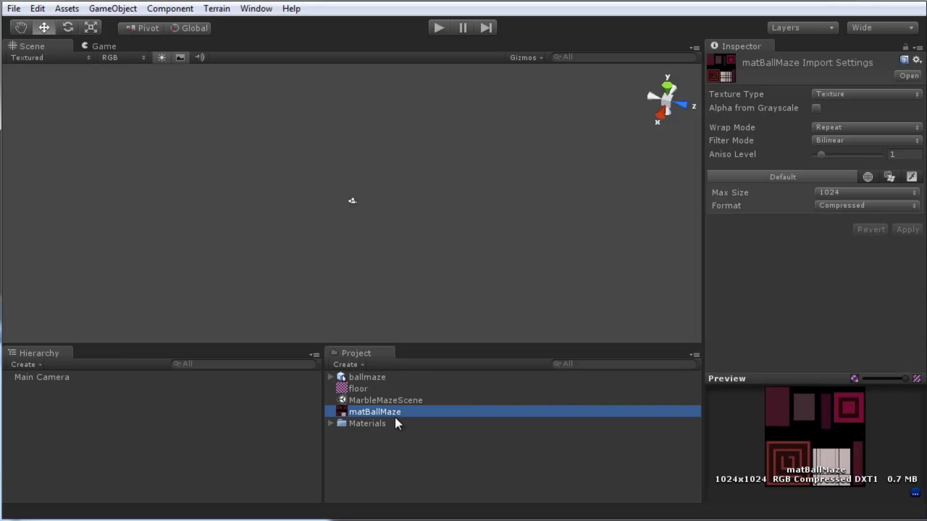
click(374, 425)
click(331, 423)
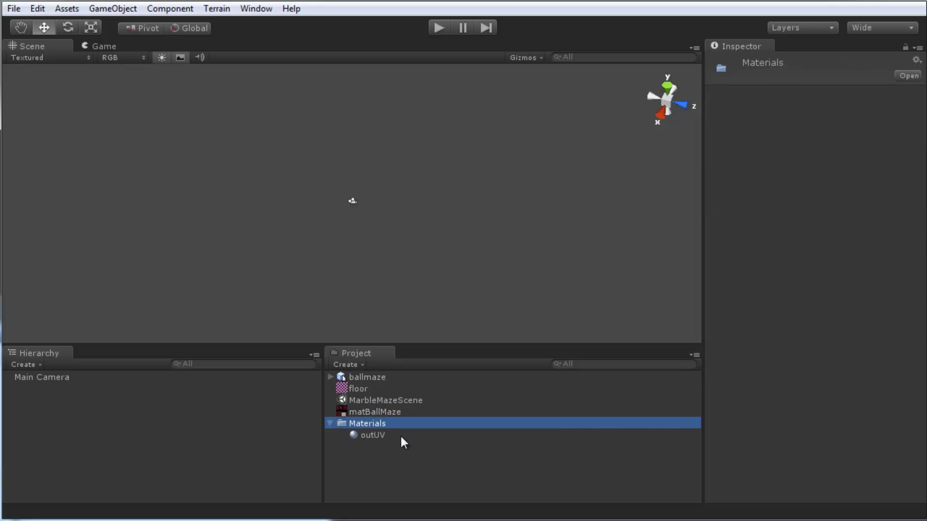
click(404, 435)
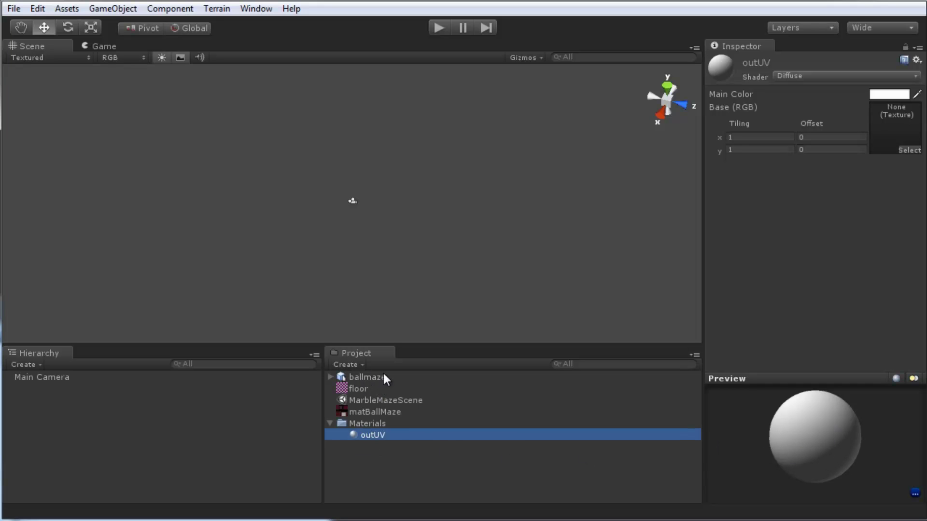
click(330, 423)
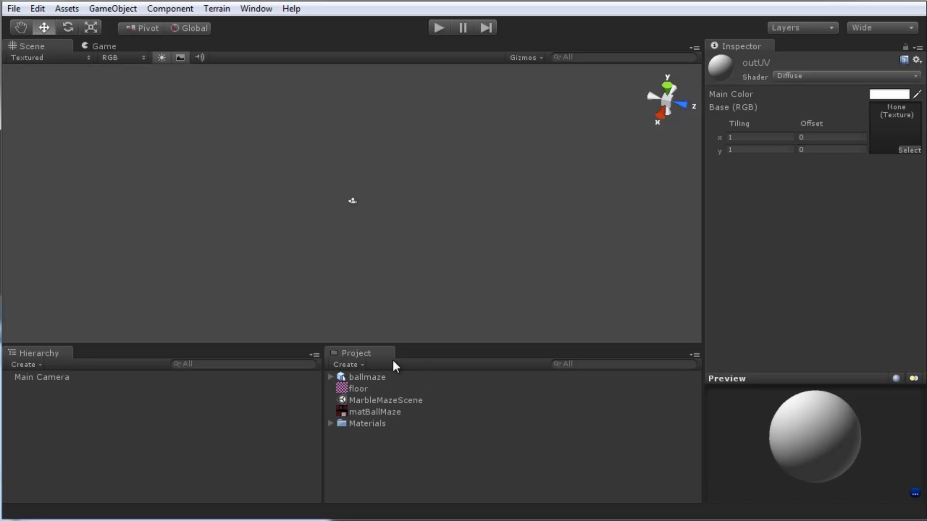
click(370, 465)
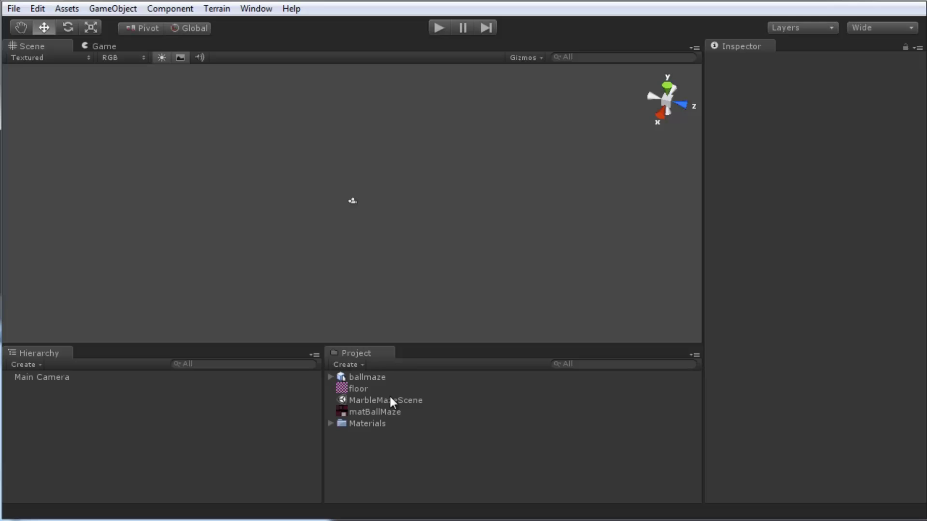
Create a project folder named Meshes.
click(345, 364)
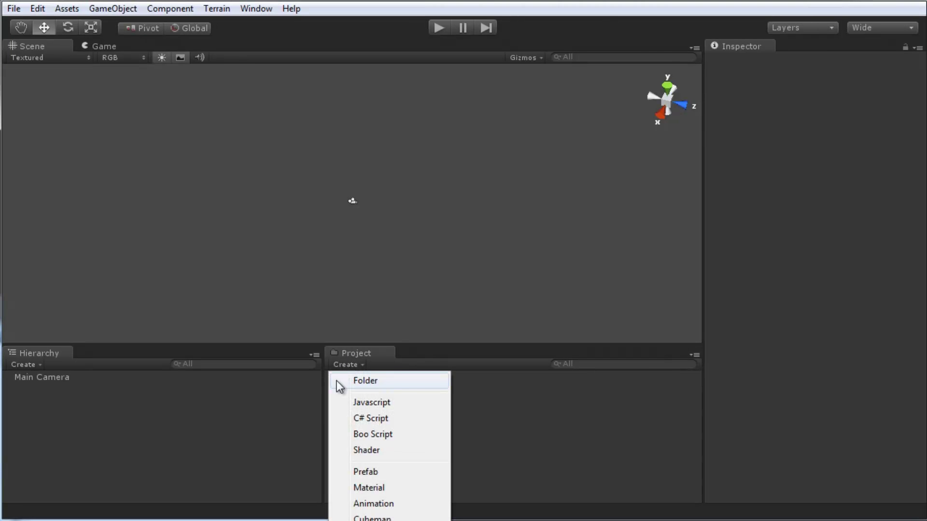
click(414, 384)
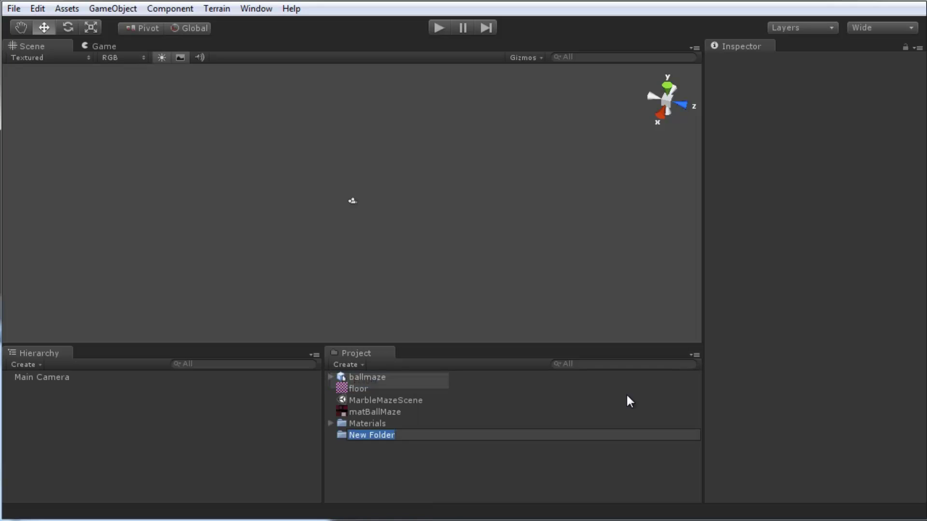
text(Meshes)
key(Return)
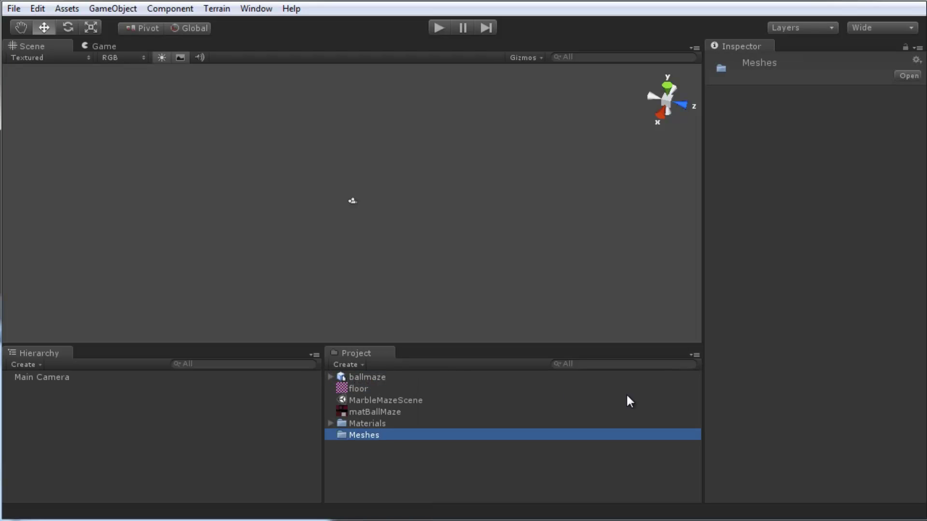
Create a project folder named Textures at the top level of the assets.
click(384, 446)
click(348, 365)
click(364, 379)
text(Textures)
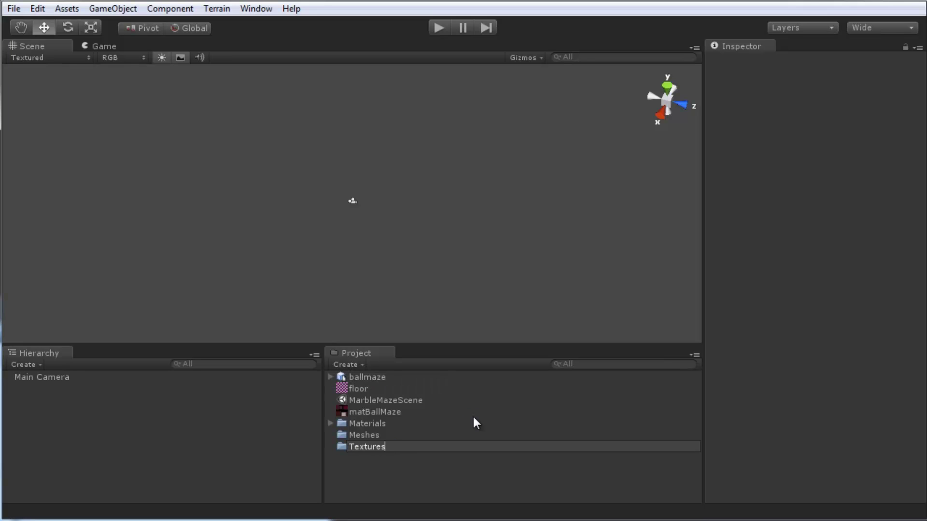
key(Return)
Create a Scenes folder at the top level of the project and move MarbleMazeScene into it.
click(371, 364)
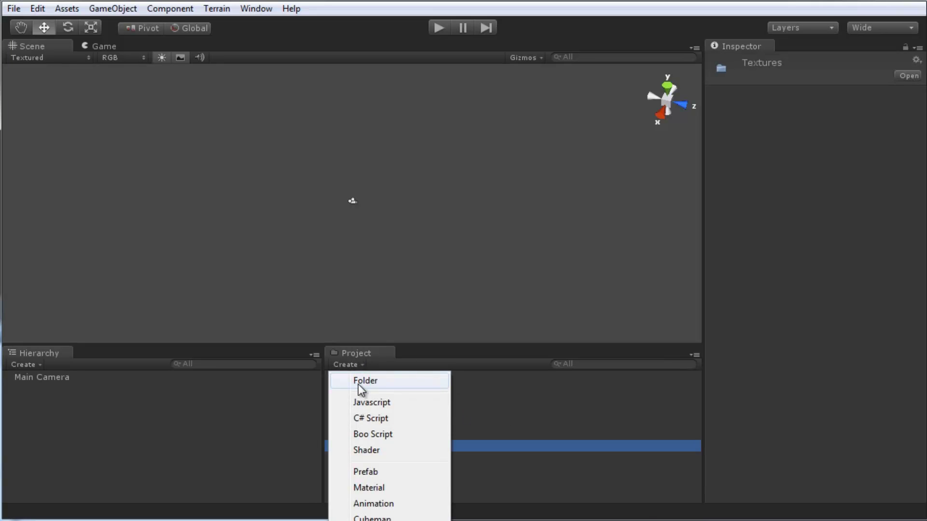
click(358, 382)
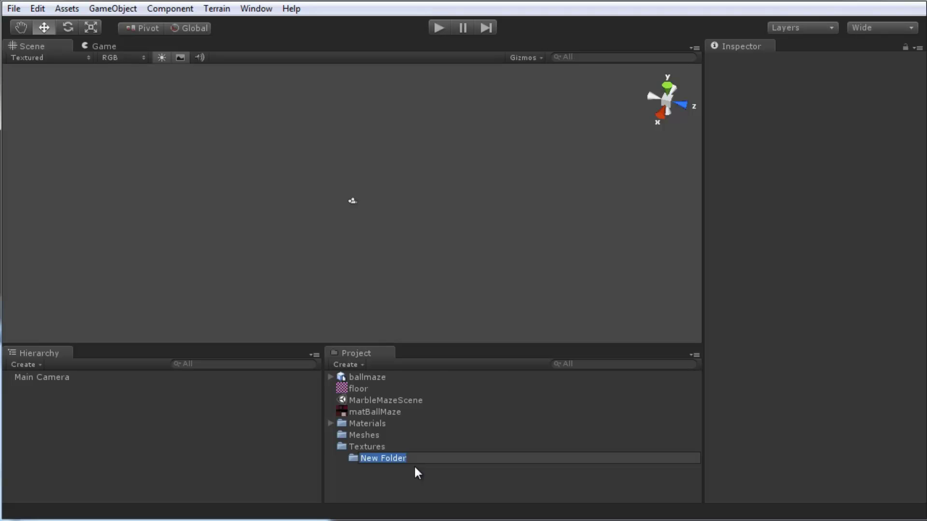
text(Scenes)
key(Return)
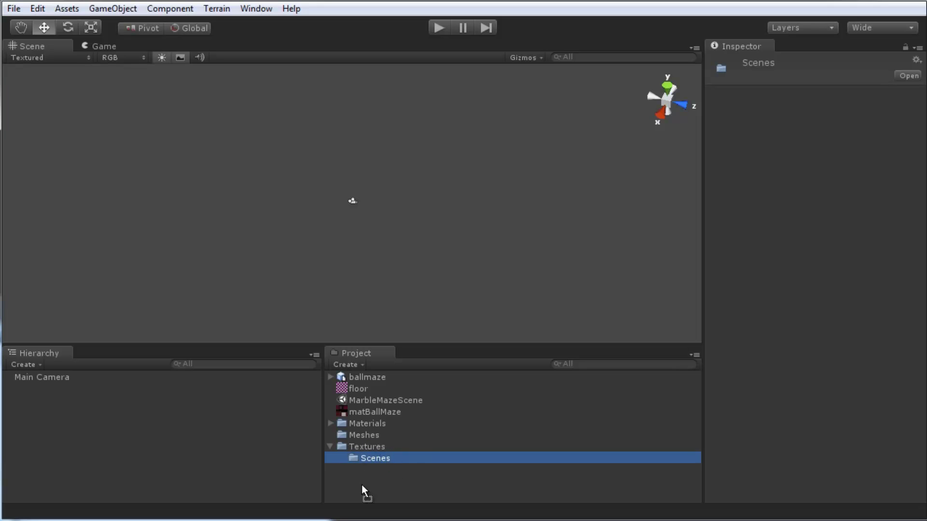
drag(362, 486, 356, 481)
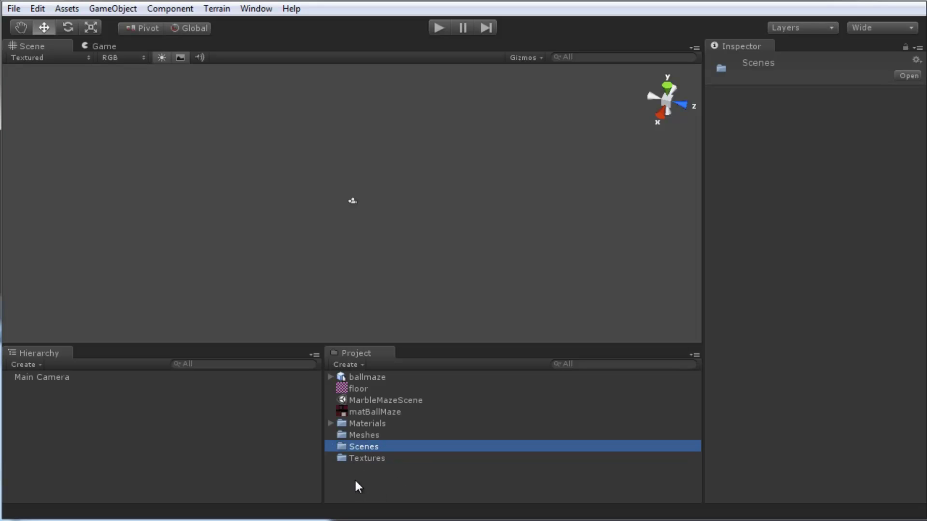
click(416, 401)
drag(416, 400, 380, 444)
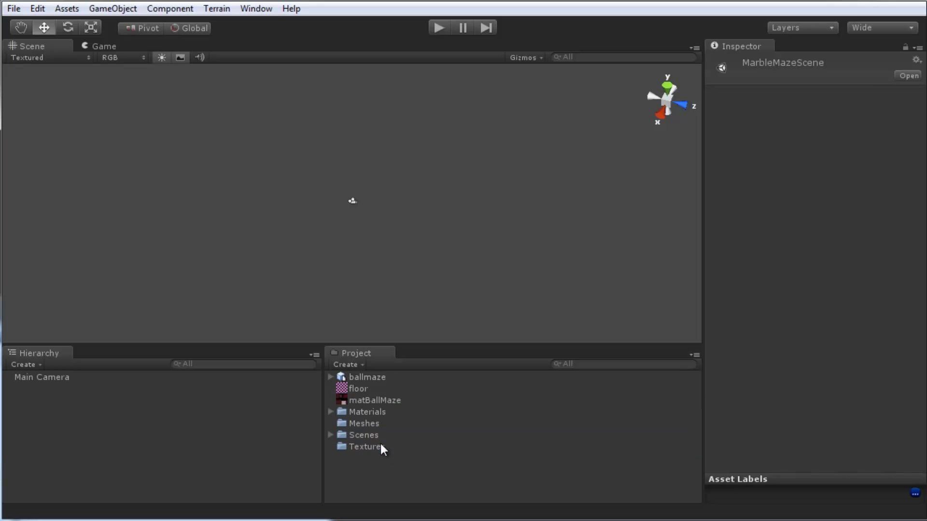
Move the matBallMaze and floor textures into the Textures folder and the ballmaze model into the Meshes folder.
click(399, 404)
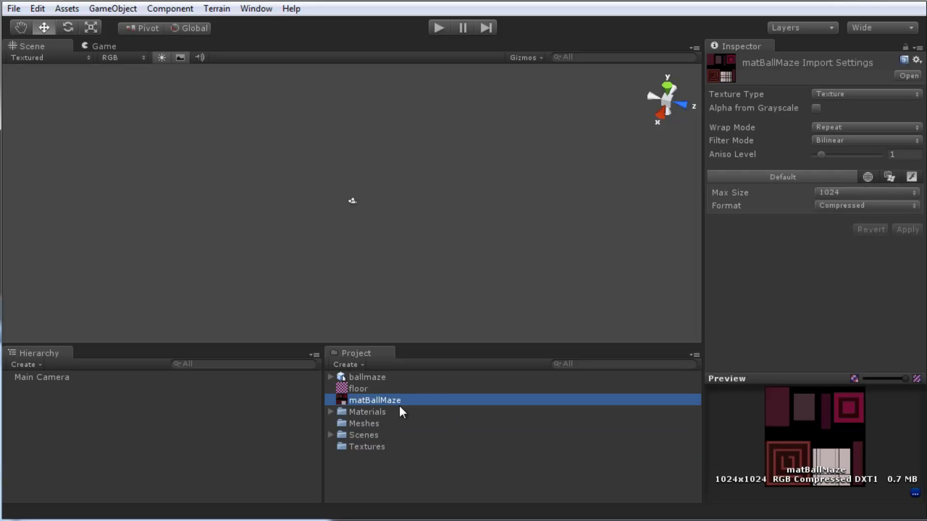
drag(381, 401, 390, 447)
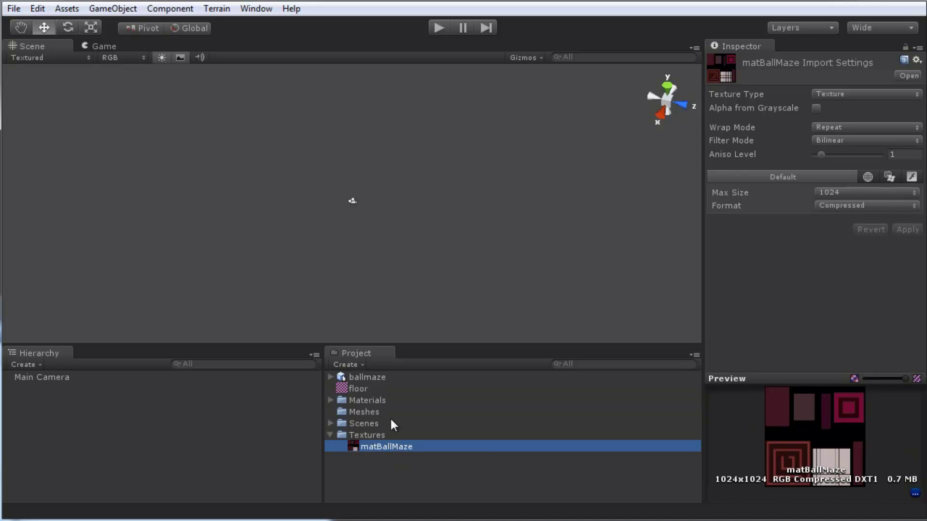
drag(357, 387, 370, 425)
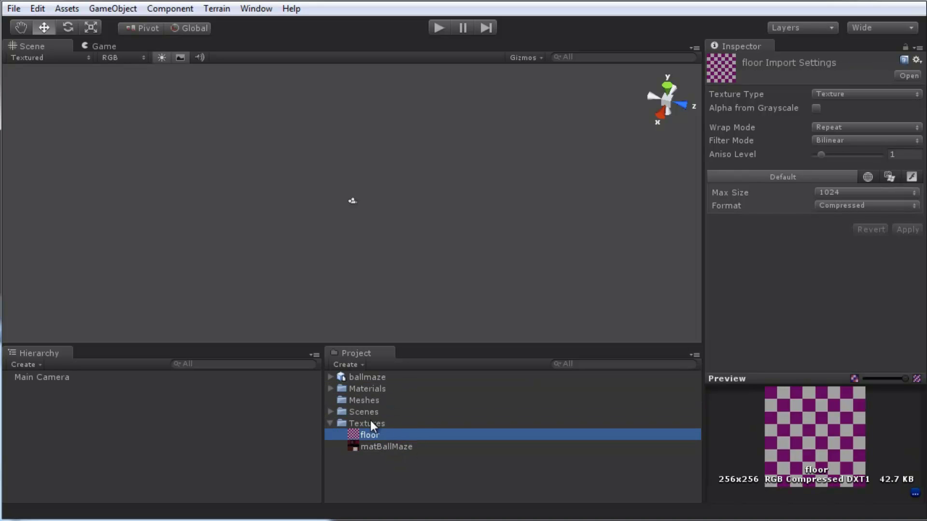
click(332, 423)
drag(365, 372, 376, 401)
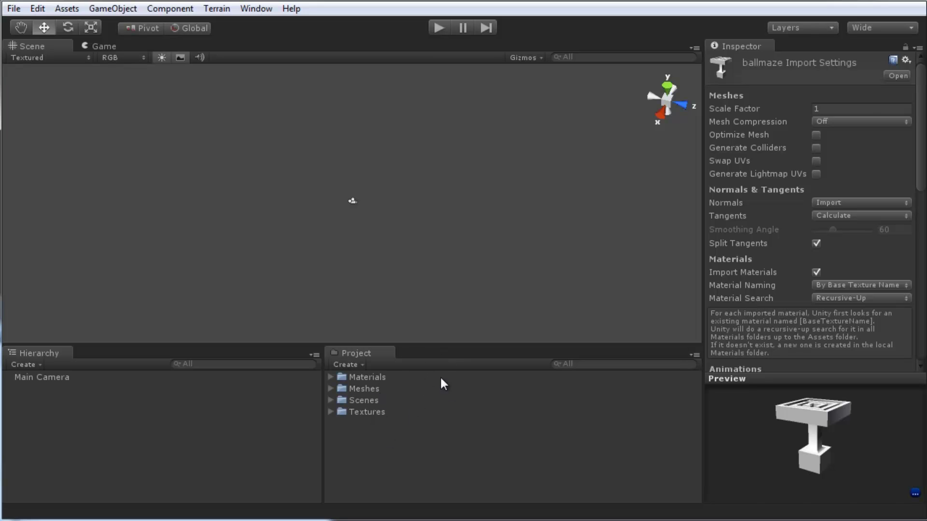
click(612, 466)
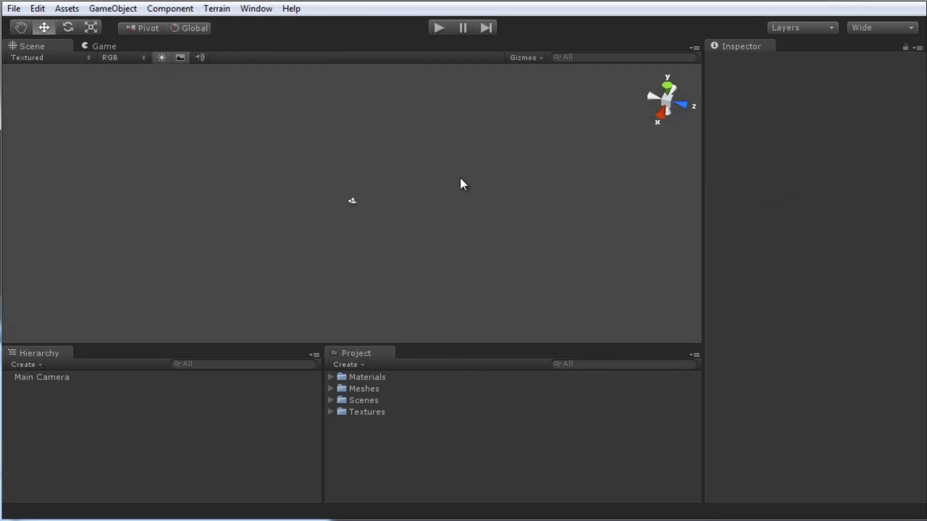
Place the ballmaze model from the Meshes folder into the scene.
click(330, 388)
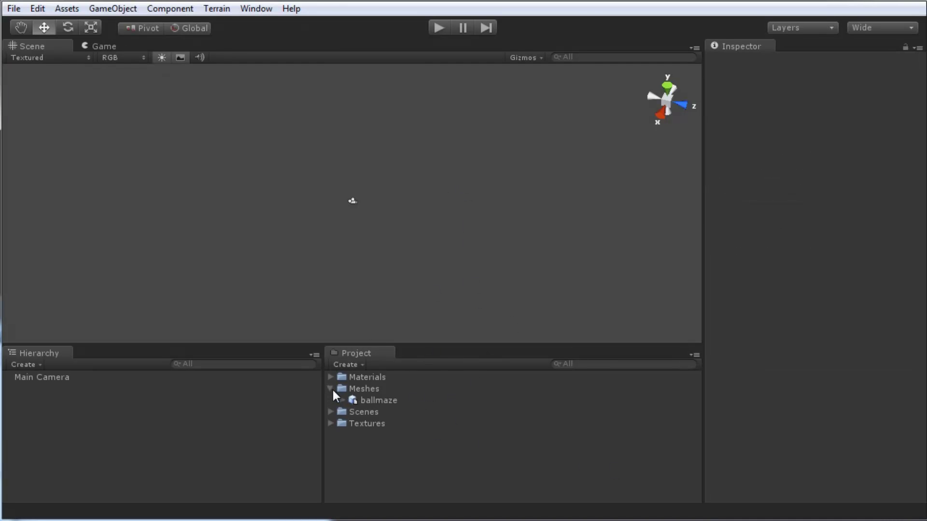
click(379, 400)
drag(490, 331, 426, 192)
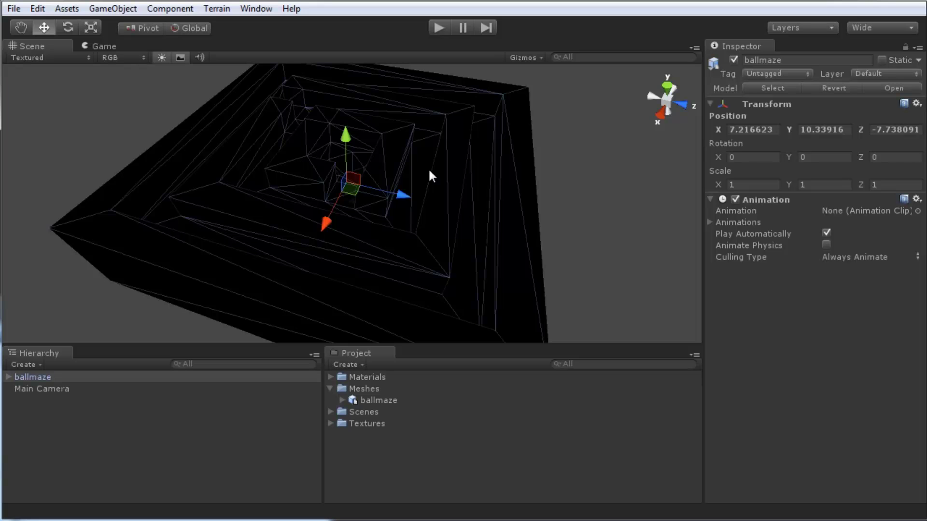
scroll(428, 167, down, 5)
alt+drag(427, 170, 453, 175)
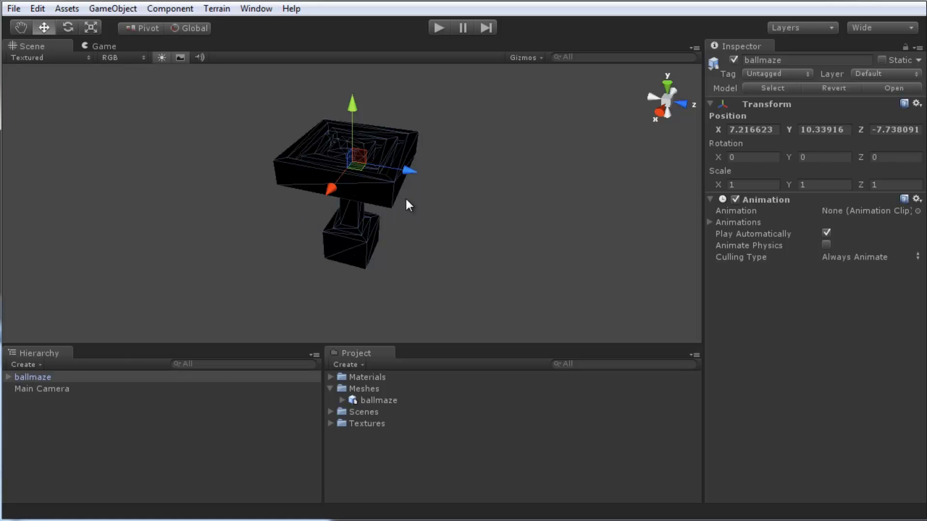
alt+drag(385, 192, 362, 131)
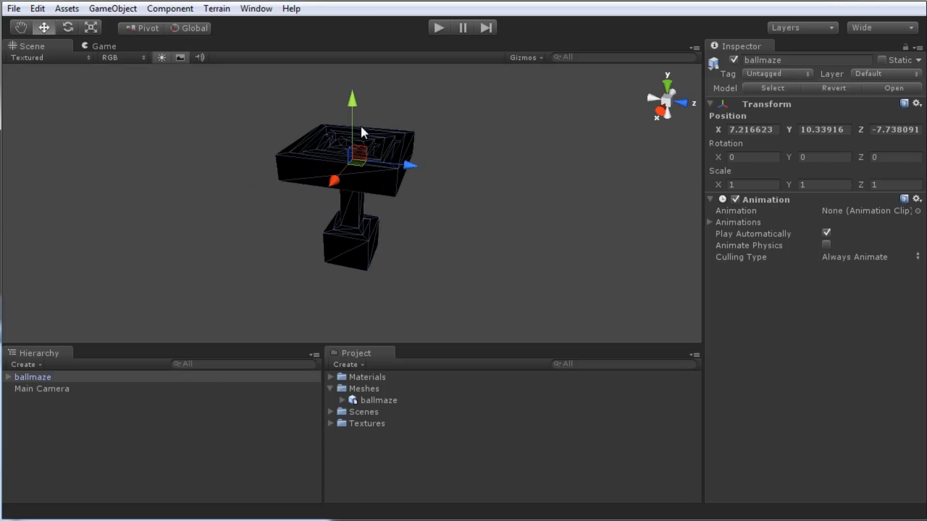
Set the ballmaze object's position to X 0, Y 0, Z 0.
click(728, 125)
key(Delete)
click(734, 129)
key(Tab)
click(896, 130)
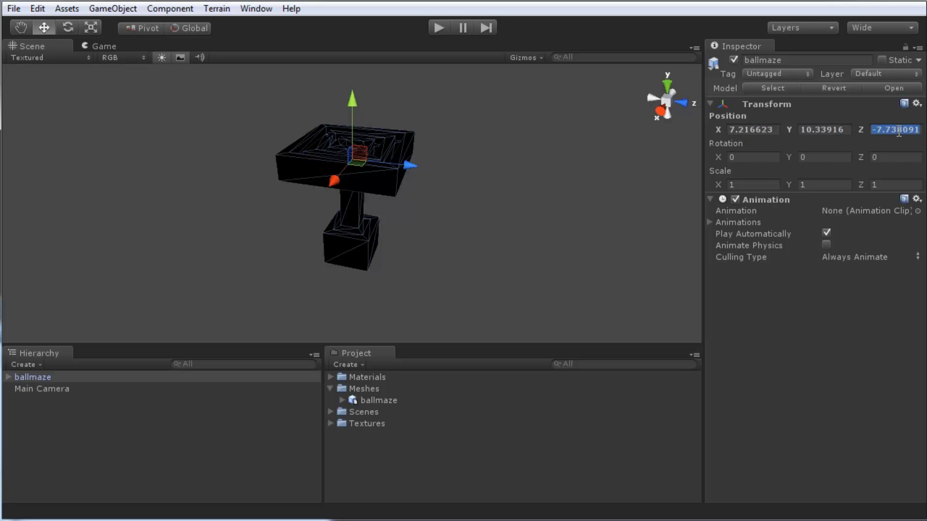
click(757, 129)
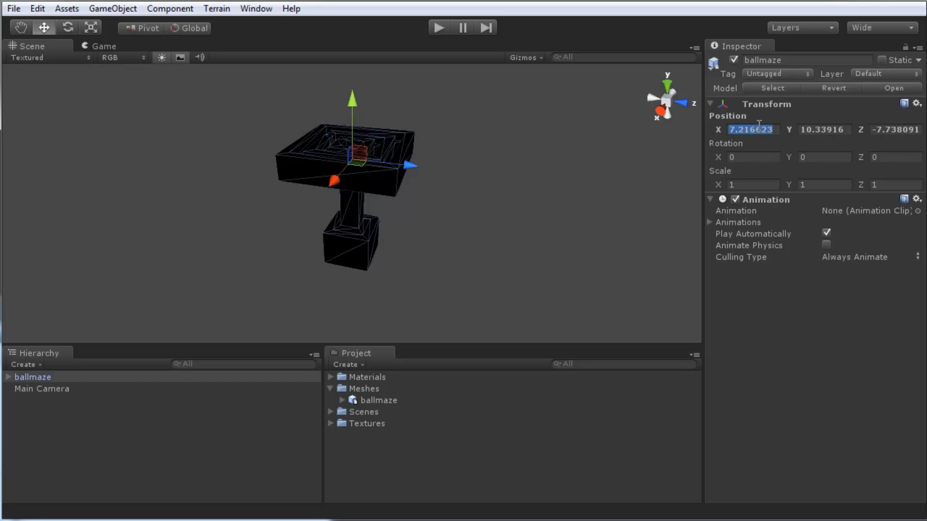
text(0)
key(Tab)
text(0)
key(Tab)
text(0)
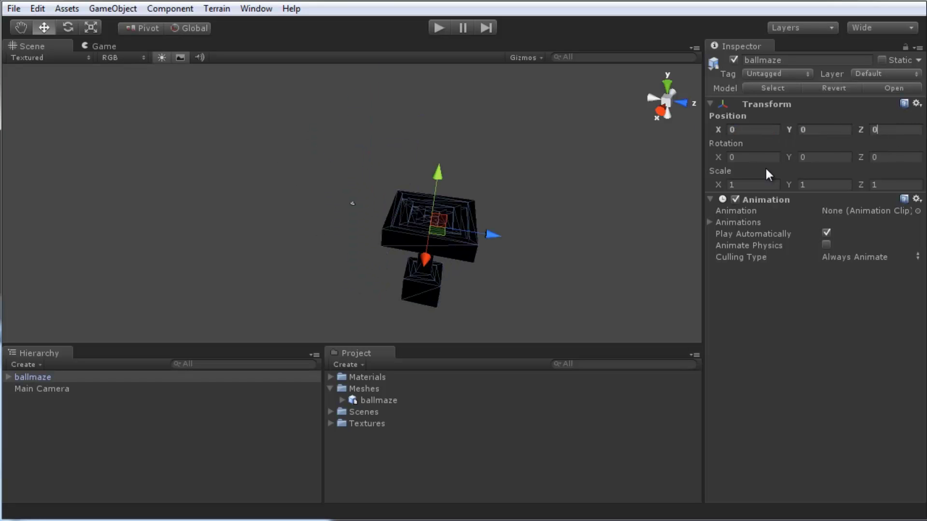
Add a plane object to the scene.
alt+drag(504, 234, 393, 199)
scroll(391, 191, down, 3)
scroll(392, 191, up, 2)
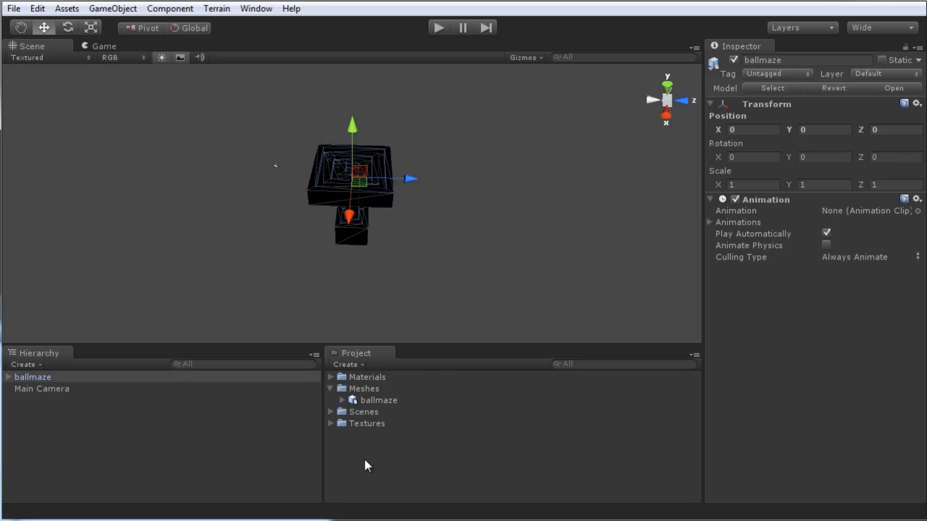
alt+drag(417, 295, 352, 200)
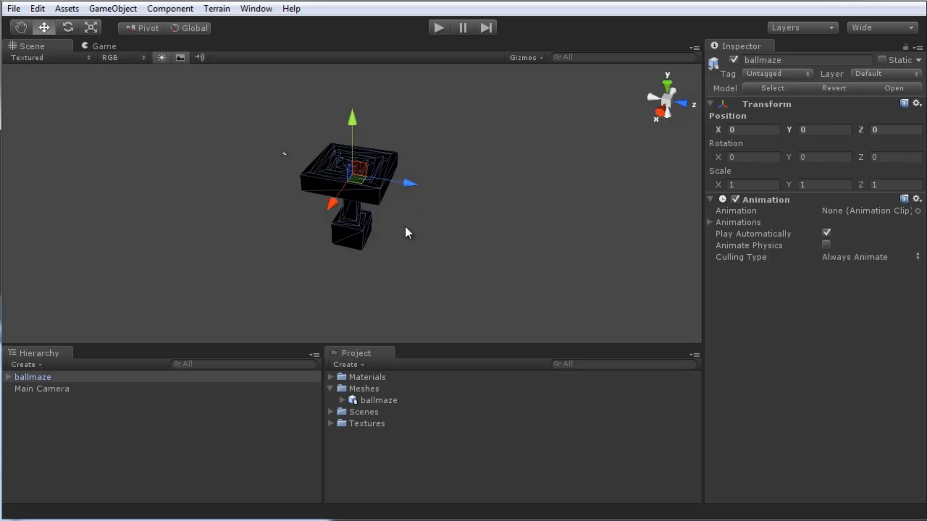
click(250, 208)
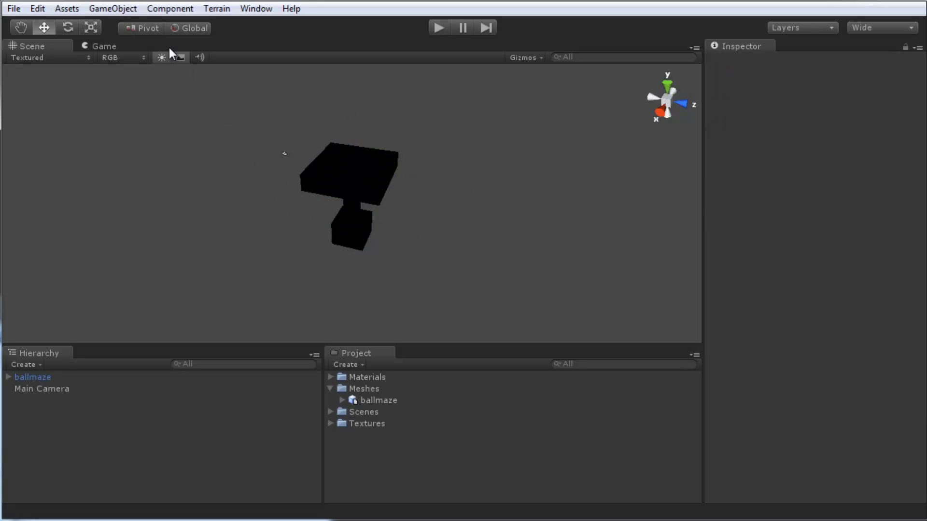
click(123, 10)
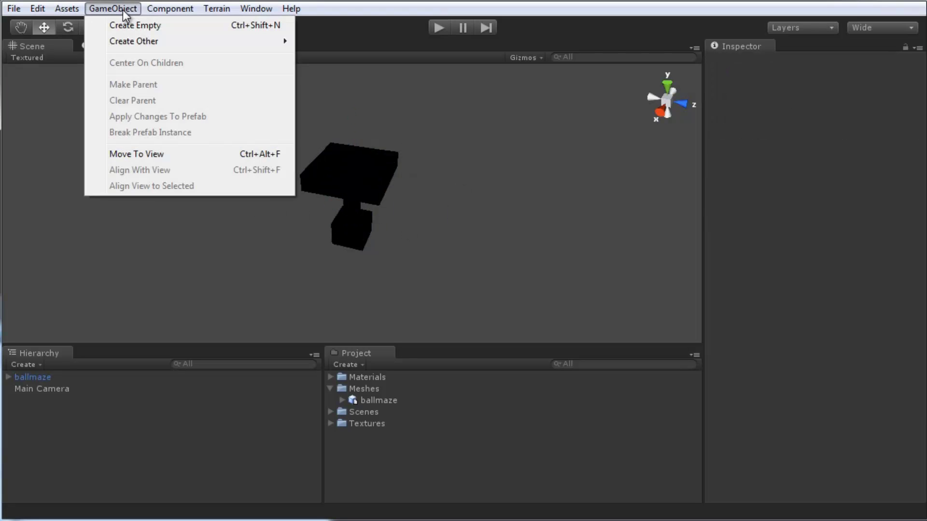
mouse_move(133, 42)
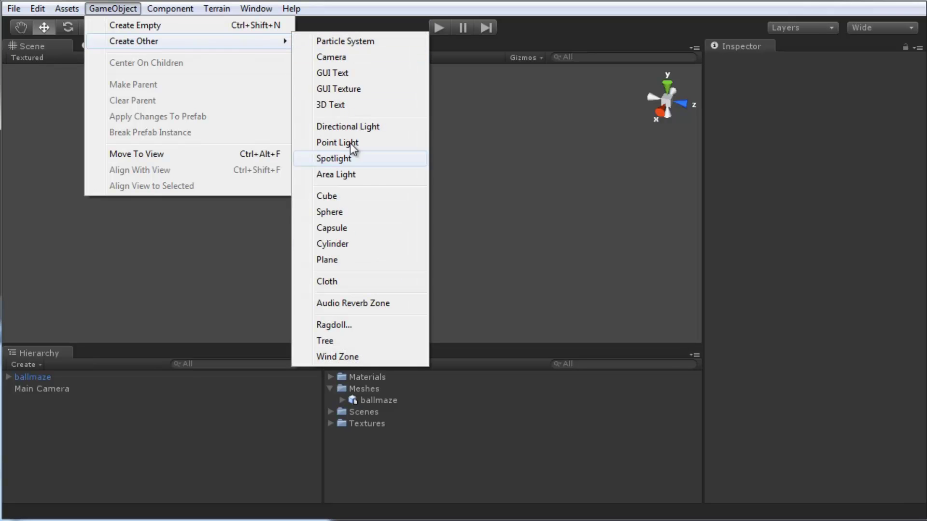
click(373, 261)
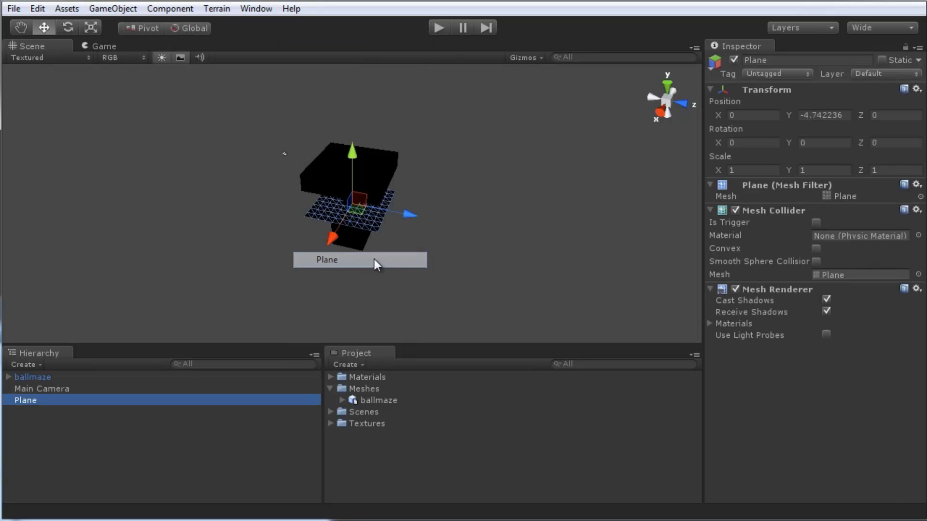
Lower the plane to the base of the maze's pedestal, at Y about -11.13, and scale it uniformly to about 4.65.
alt+drag(299, 159, 428, 184)
scroll(440, 198, down, 2)
middle_drag(402, 192, 440, 193)
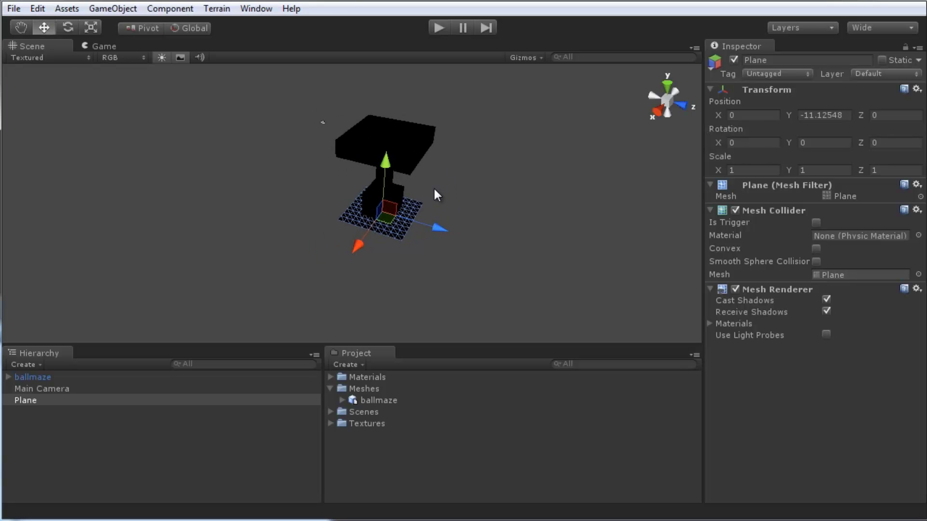
key(r)
alt+drag(436, 196, 555, 104)
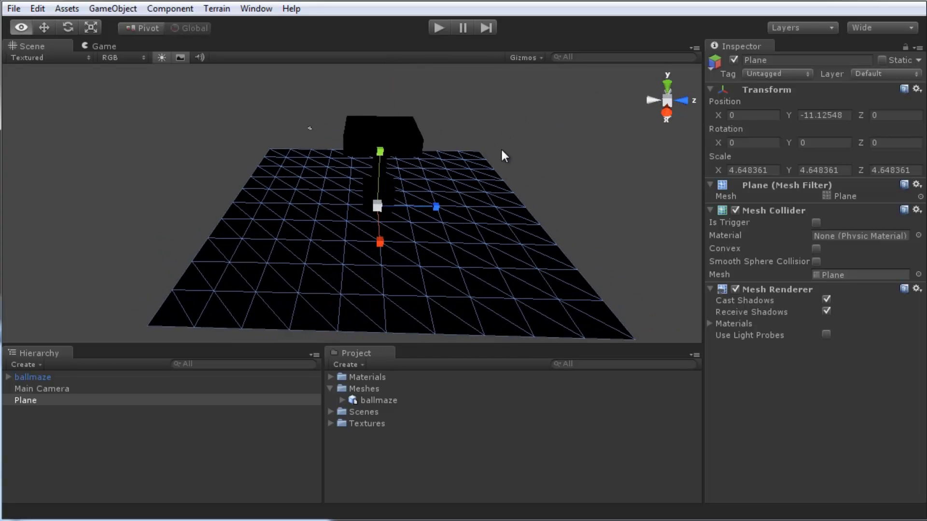